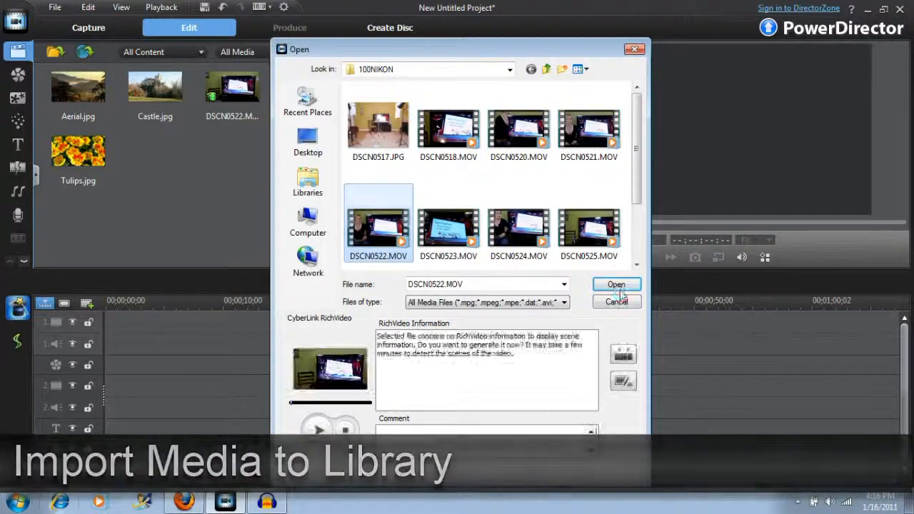
- Import DSCN0522.MOV into the media library and place it at the start of the first video track
left_click(615, 285)
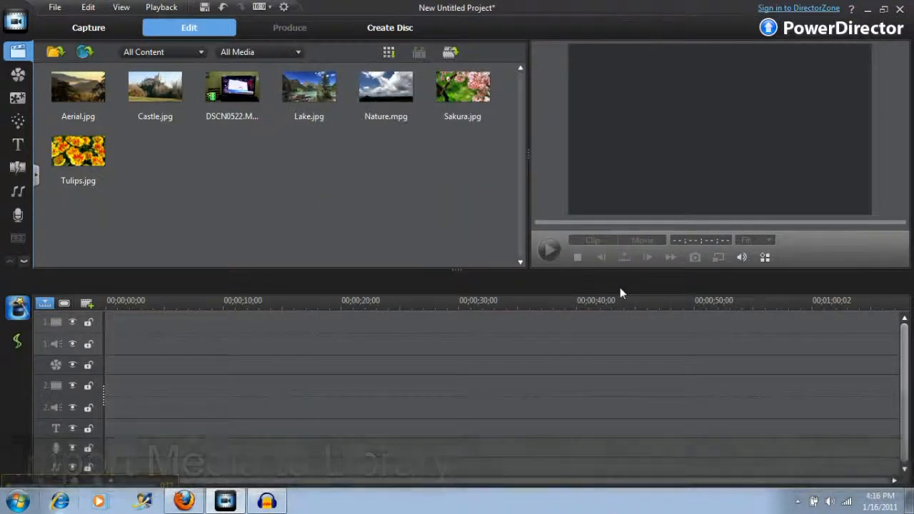
left_click_drag(238, 88, 93, 319)
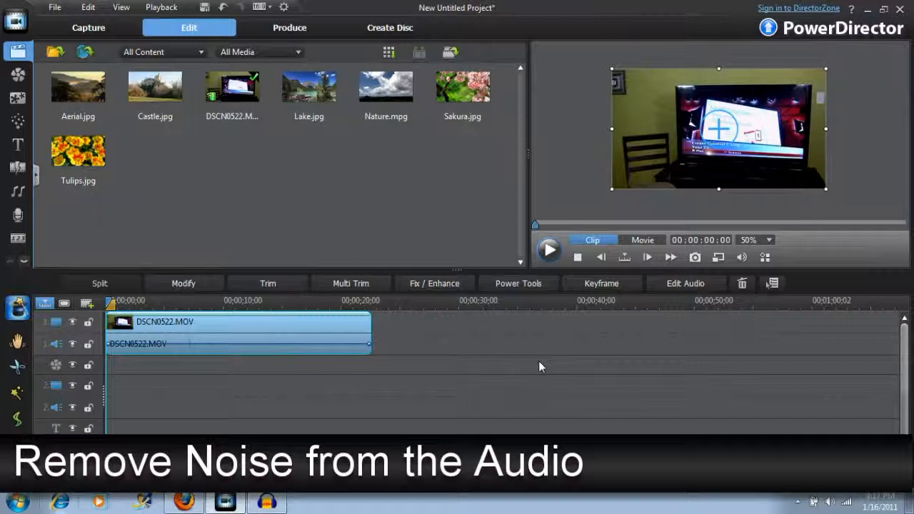
- Open the DSCN0522 clip's audio in WaveEditor with the Noise Reduction effect, play the original sound and enable the effect's preview
left_click(673, 284)
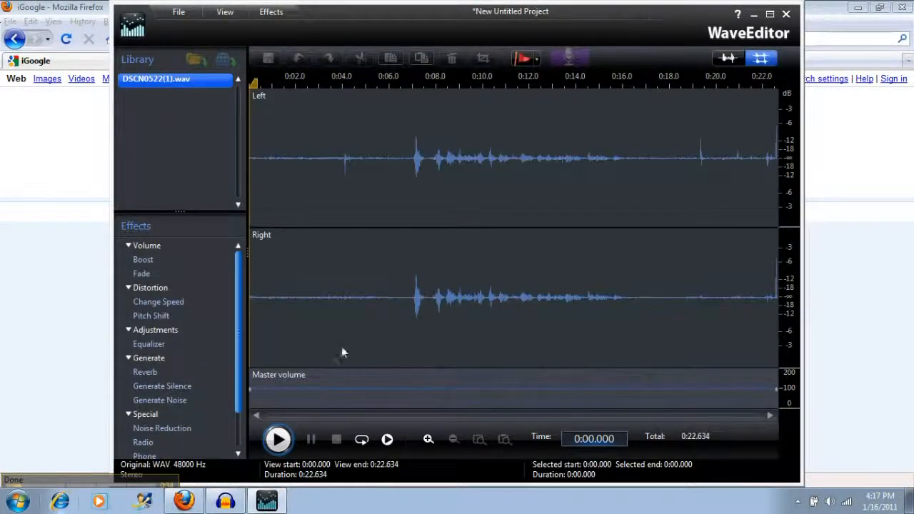
double_click(168, 429)
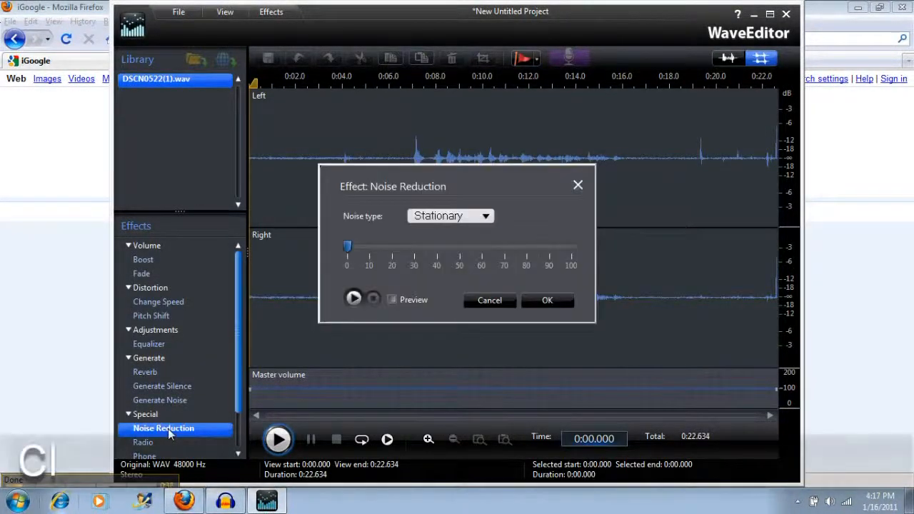
left_click(354, 299)
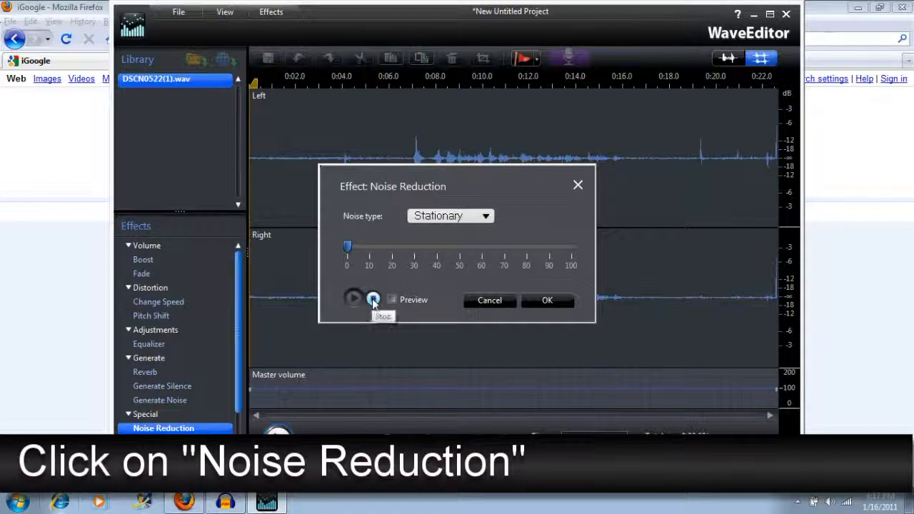
left_click(373, 300)
left_click(391, 299)
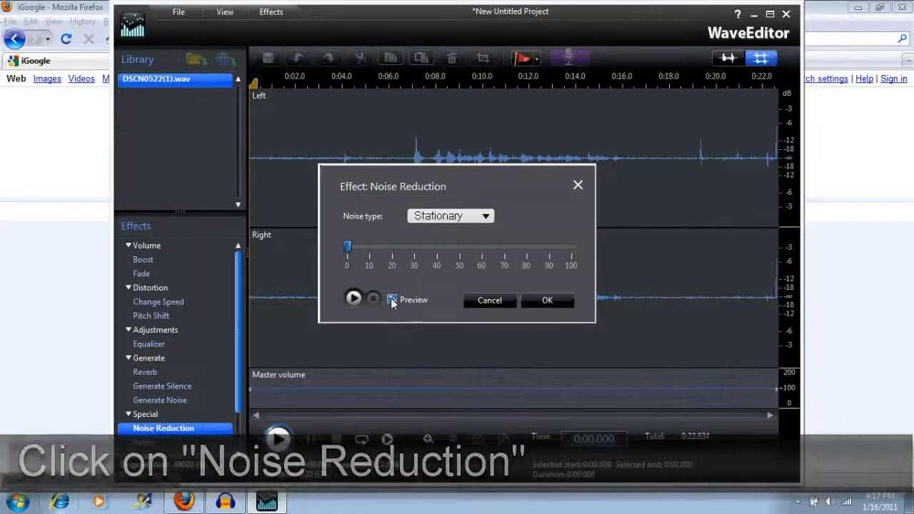
- Apply Stationary noise reduction at level 20 after listening to the preview, and return to PowerDirector
left_click_drag(347, 247, 392, 249)
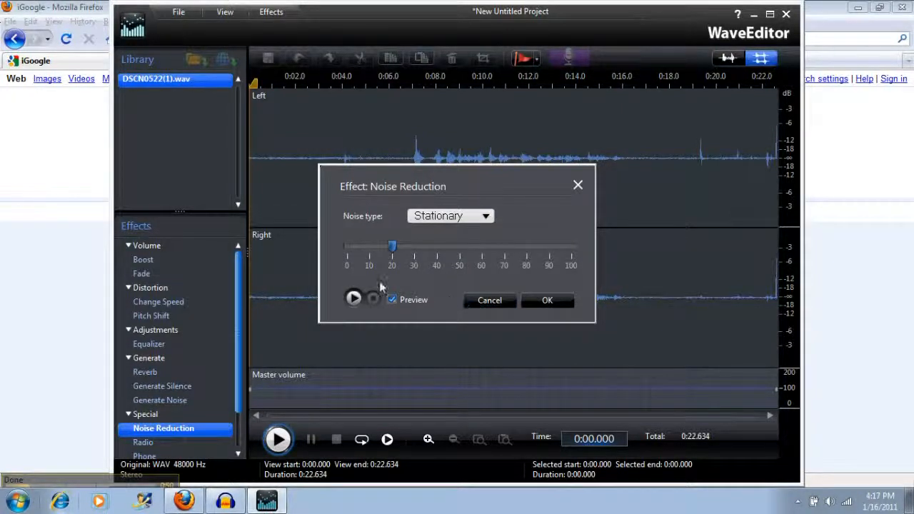
left_click(352, 298)
left_click(372, 299)
left_click(539, 301)
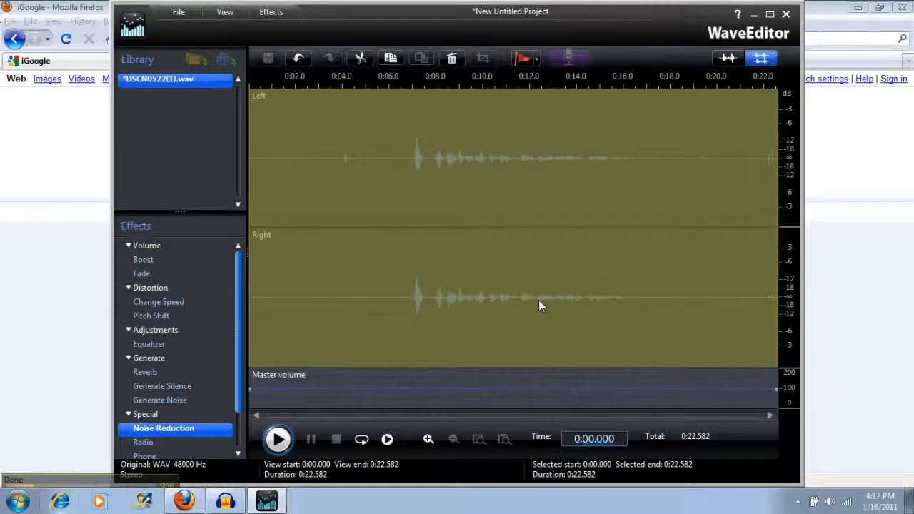
left_click(786, 14)
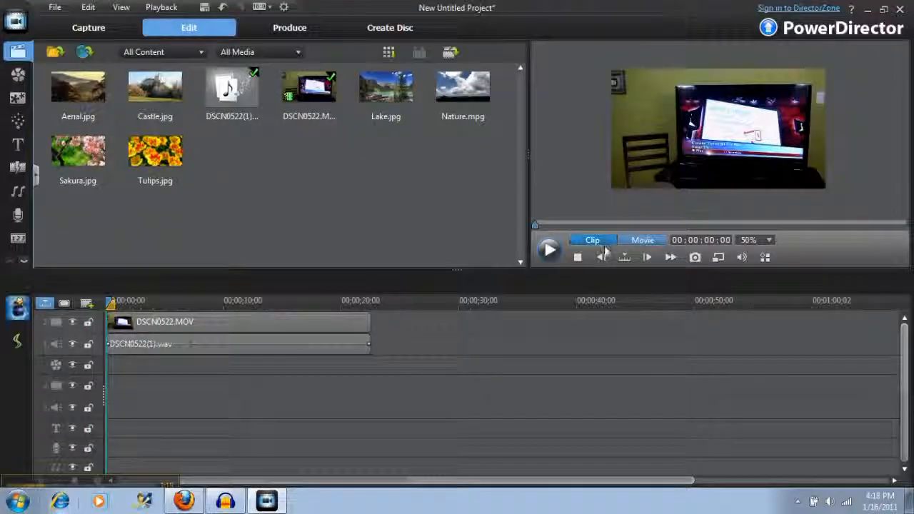
- Play through the movie and stop the playhead at 00:00:06:27 to mark the video's first frame
left_click(549, 249)
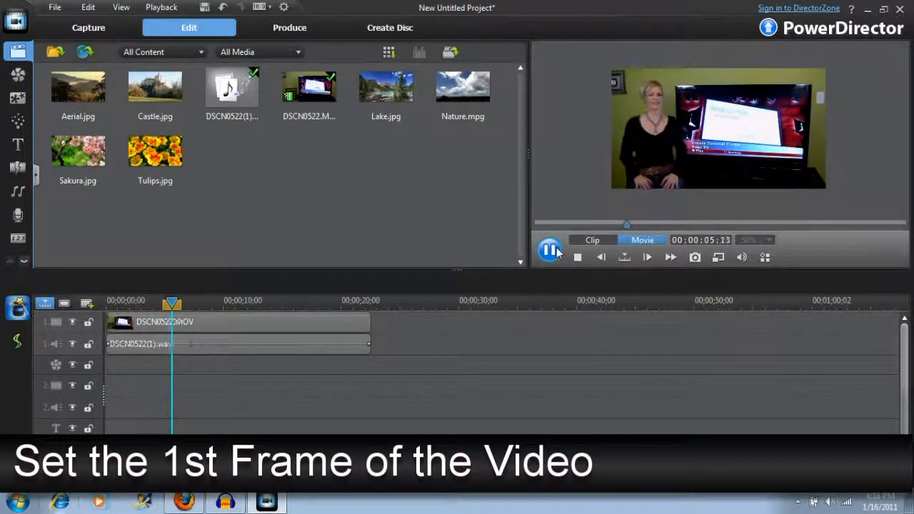
left_click(553, 250)
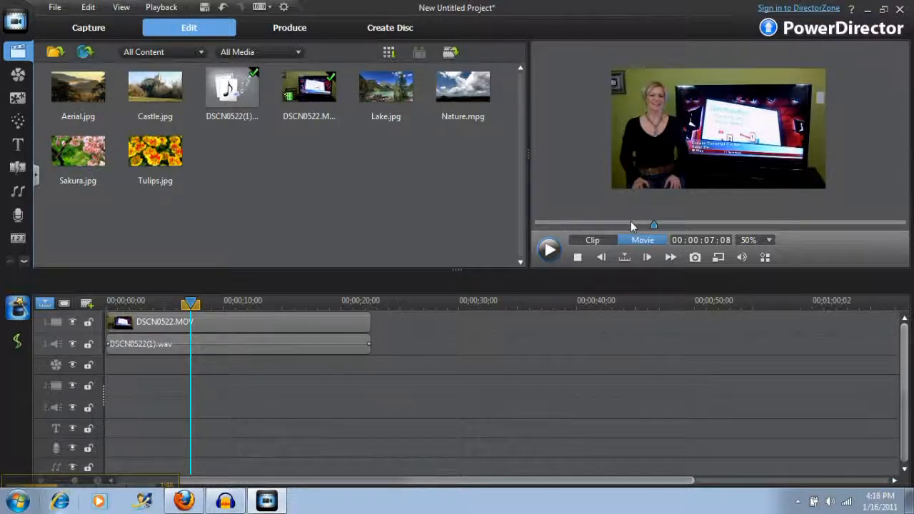
left_click(631, 226)
left_click(548, 249)
left_click(547, 251)
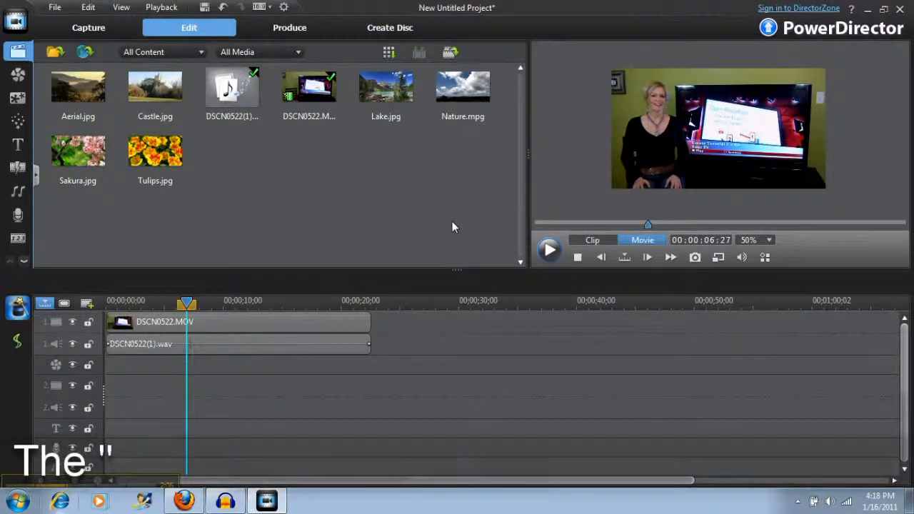
- Split DSCN0522.MOV and its audio at the playhead and delete the part before it
left_click(599, 240)
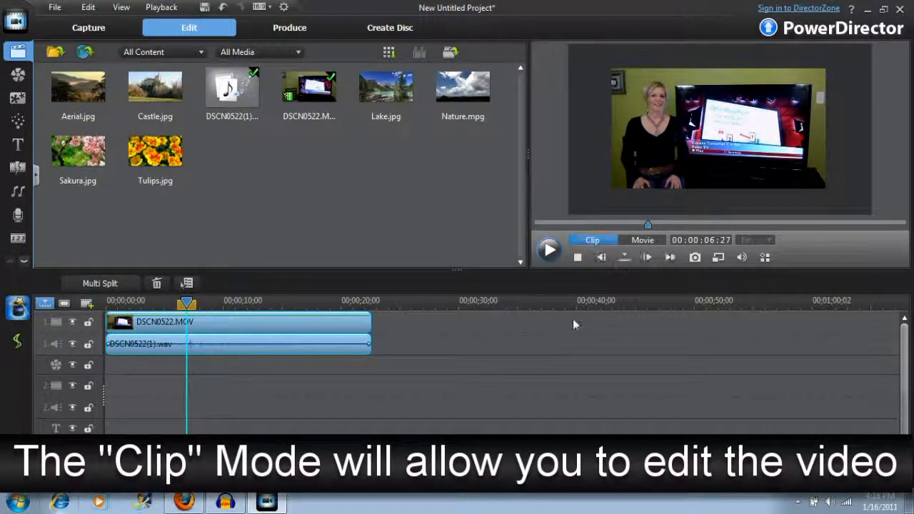
left_click(107, 283)
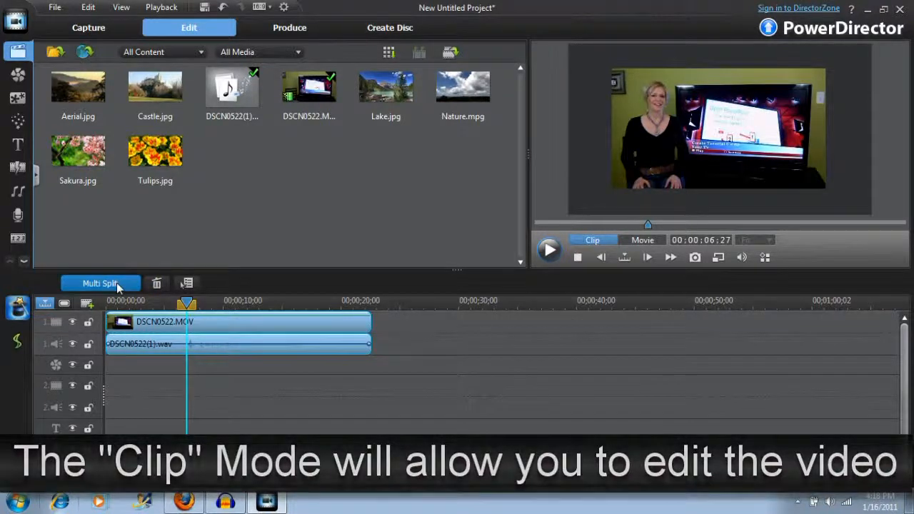
left_click(146, 327)
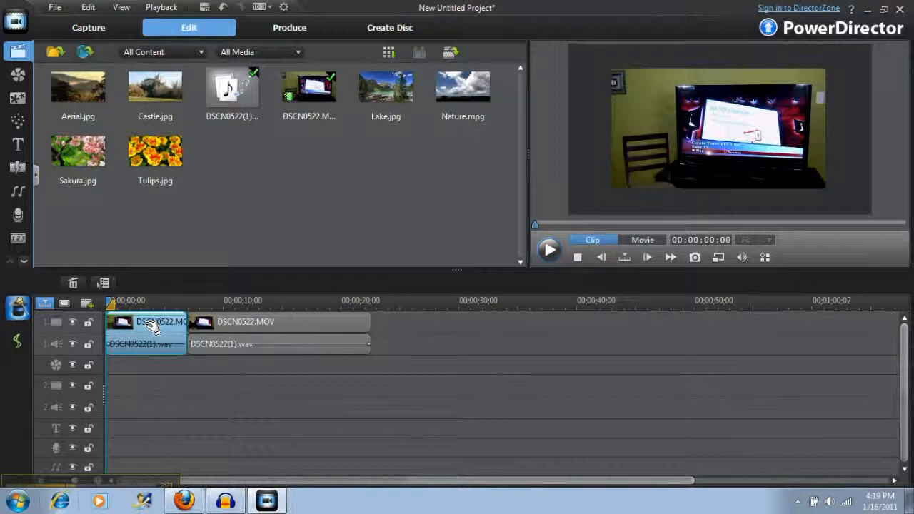
key("Delete")
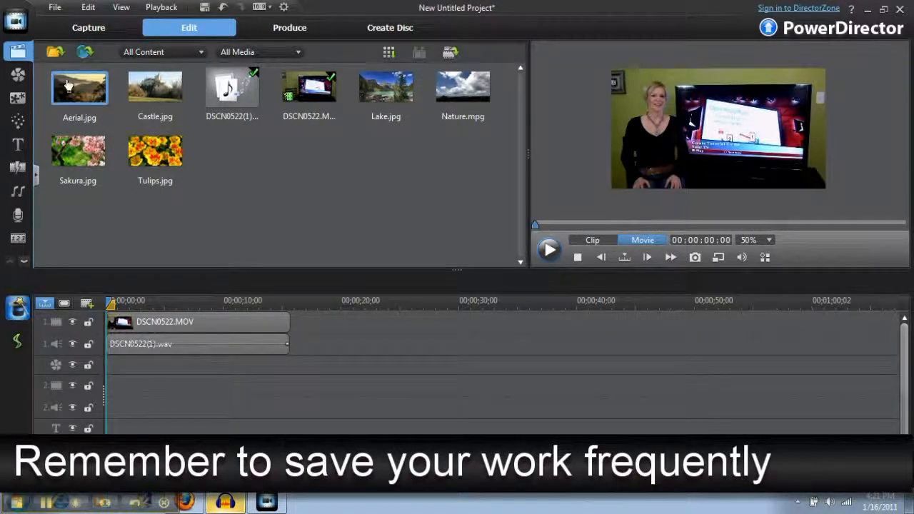
- Save the project as cleanaudio-1stcut in the cleanaudio-1stcut folder, removing the mp4 extension from the file name
left_click(51, 9)
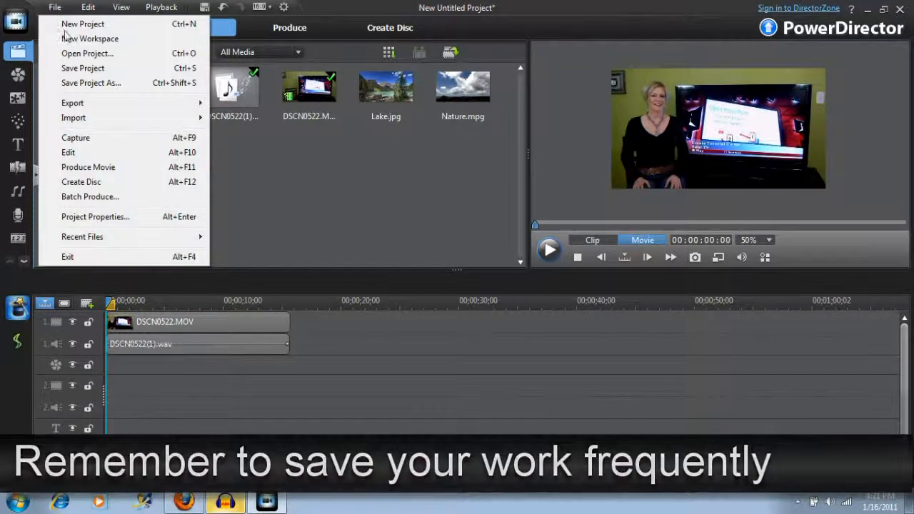
left_click(107, 83)
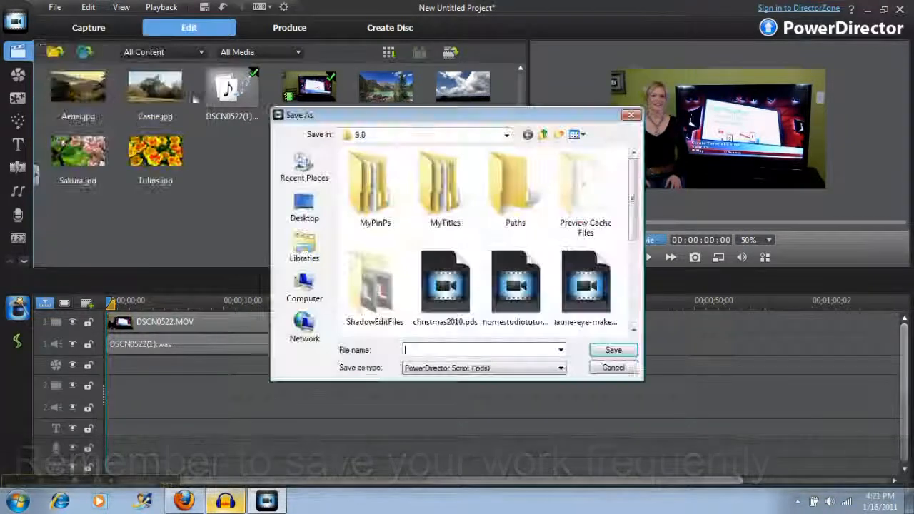
left_click(315, 297)
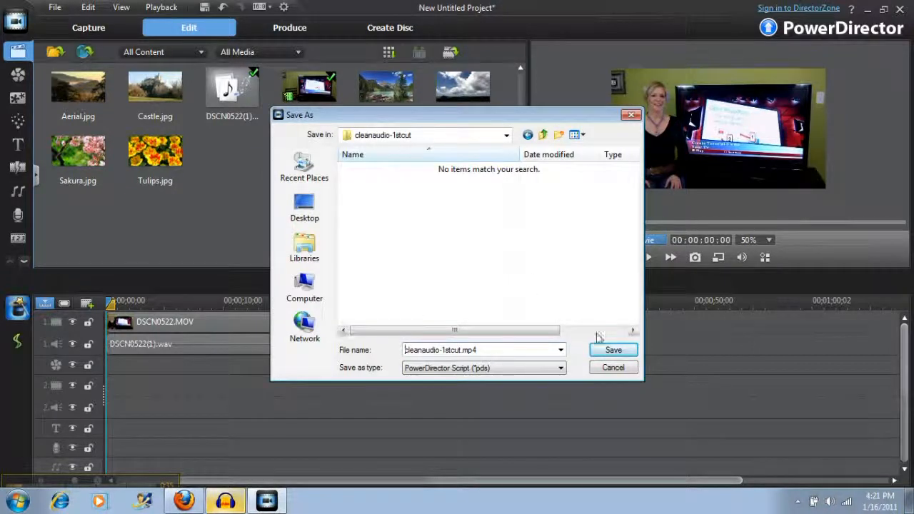
key("BackSpace")
key("BackSpace")
key("BackSpace")
key("BackSpace")
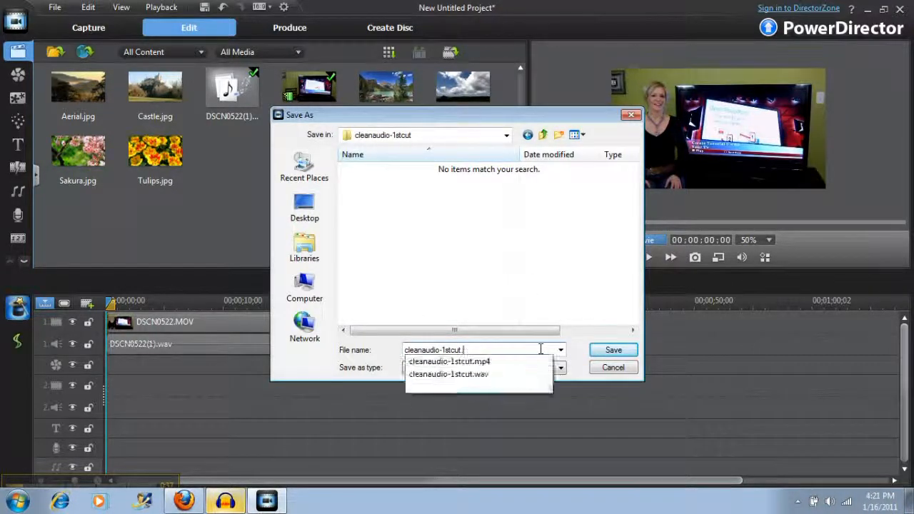
left_click(609, 349)
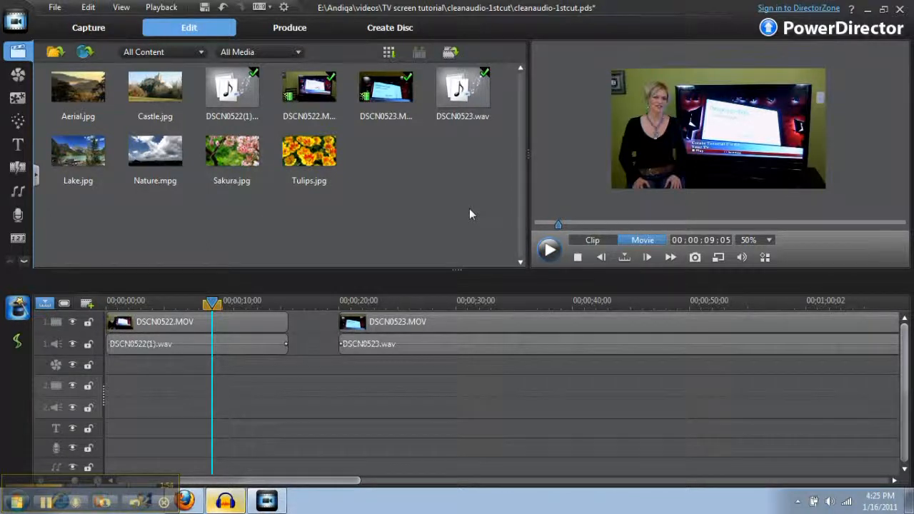
- Play the end of the DSCN0522 clip and stop the playhead at 00:00:10:25 to mark its cut point
left_click(550, 251)
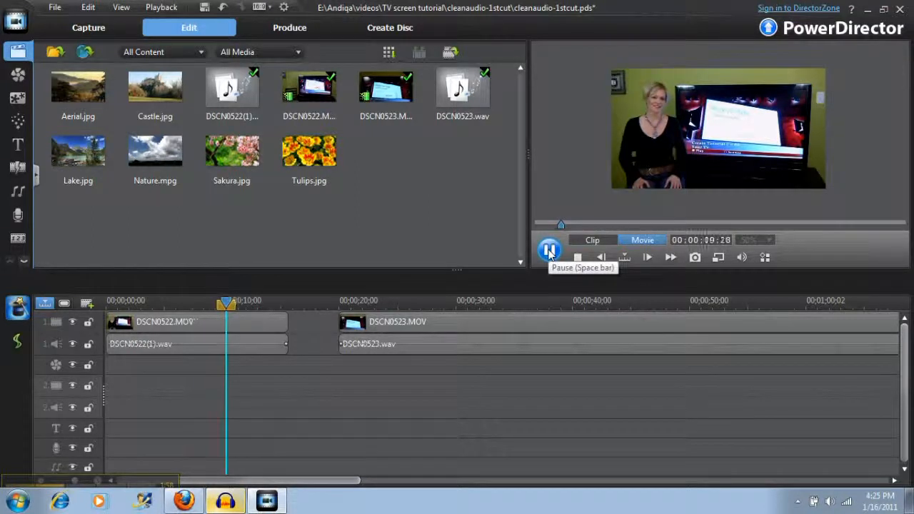
left_click(550, 251)
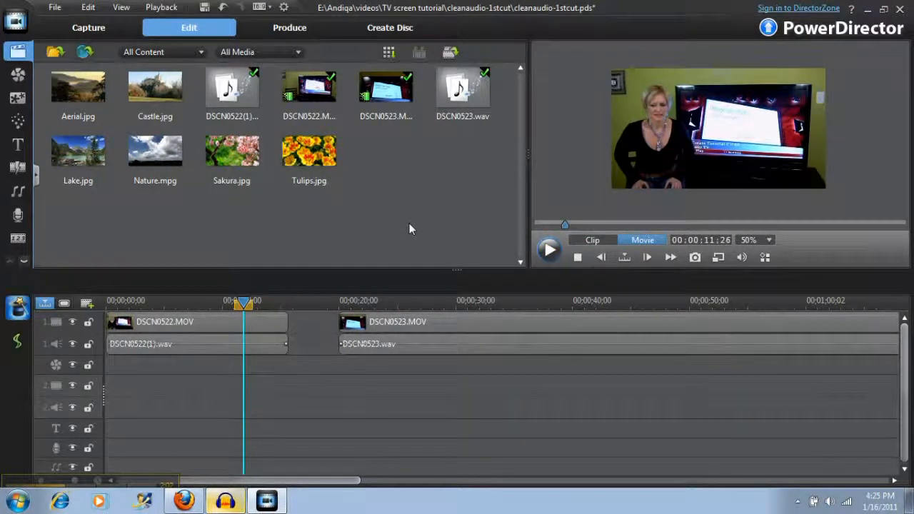
left_click(549, 250)
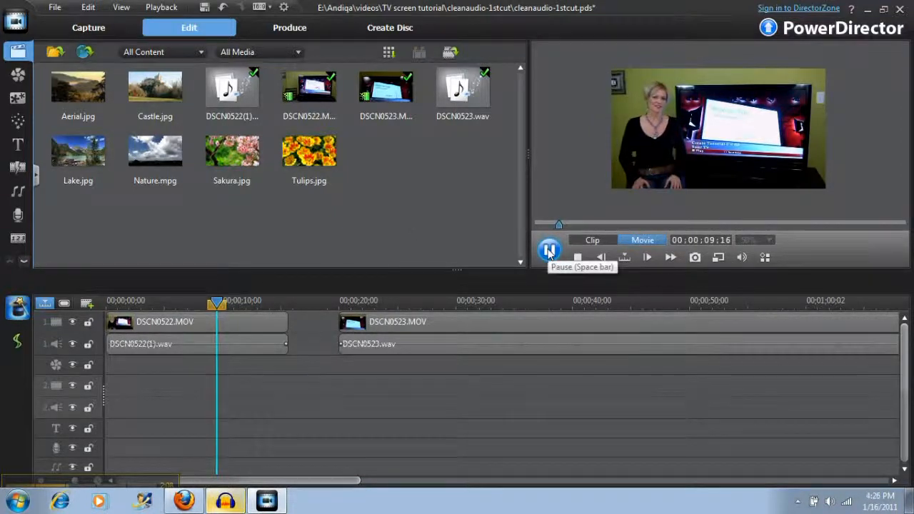
left_click(549, 252)
left_click(549, 252)
left_click(549, 251)
- Split DSCN0522.MOV and its audio at the playhead and delete the part after it
left_click(277, 323)
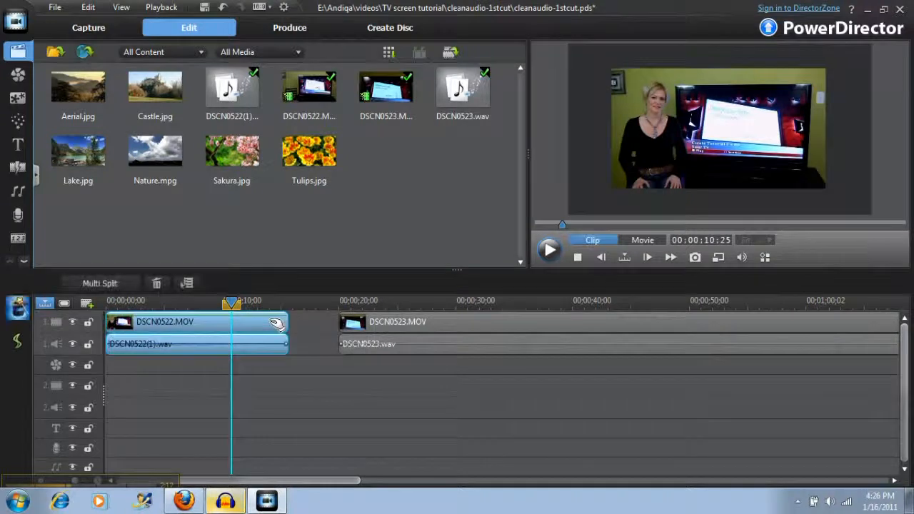
left_click(87, 285)
left_click(269, 323)
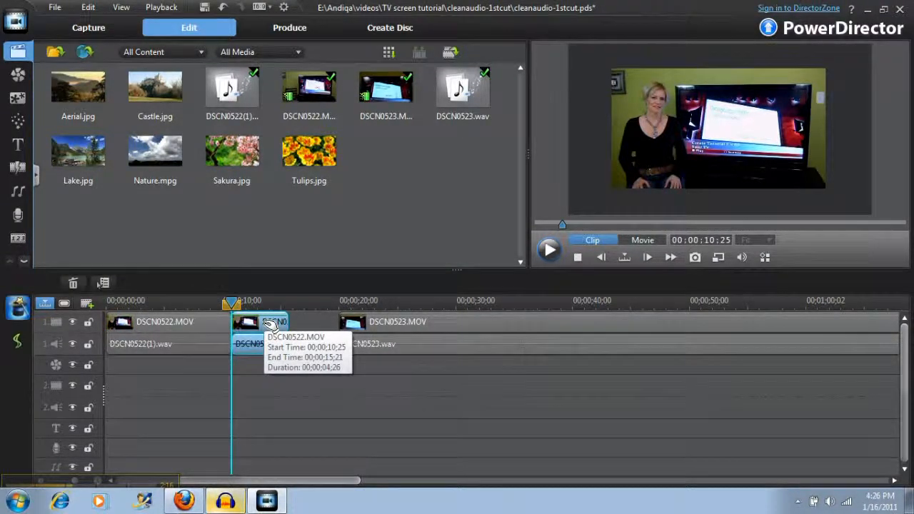
key("Delete")
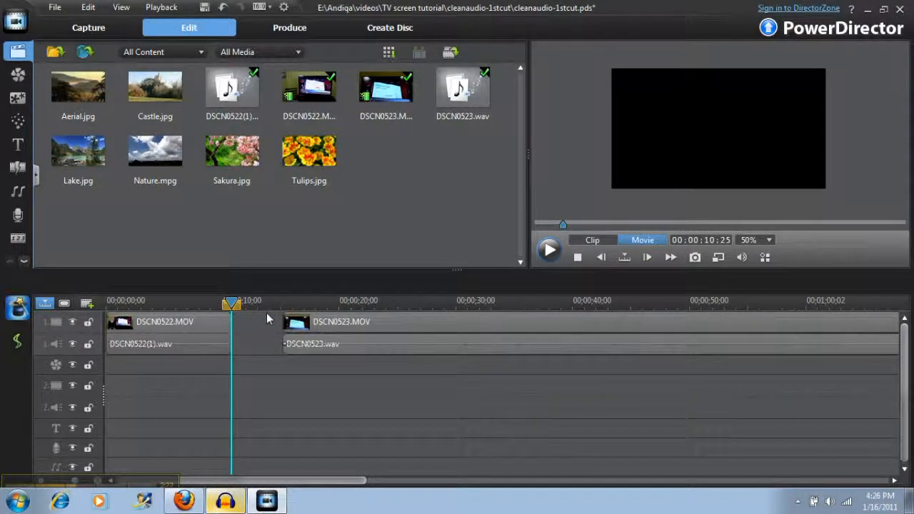
- Delete the DSCN0523.wav audio from the timeline while the first video track is locked, and unlock the track
left_click(312, 325)
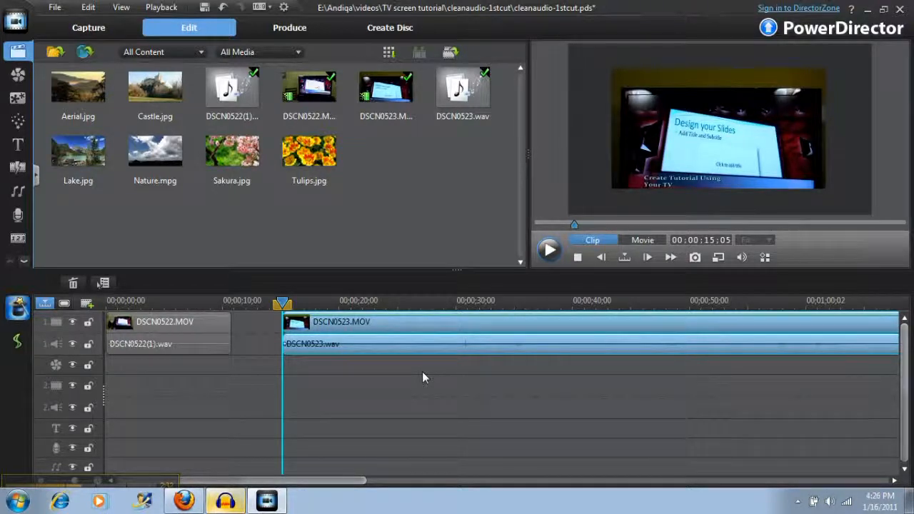
left_click(89, 323)
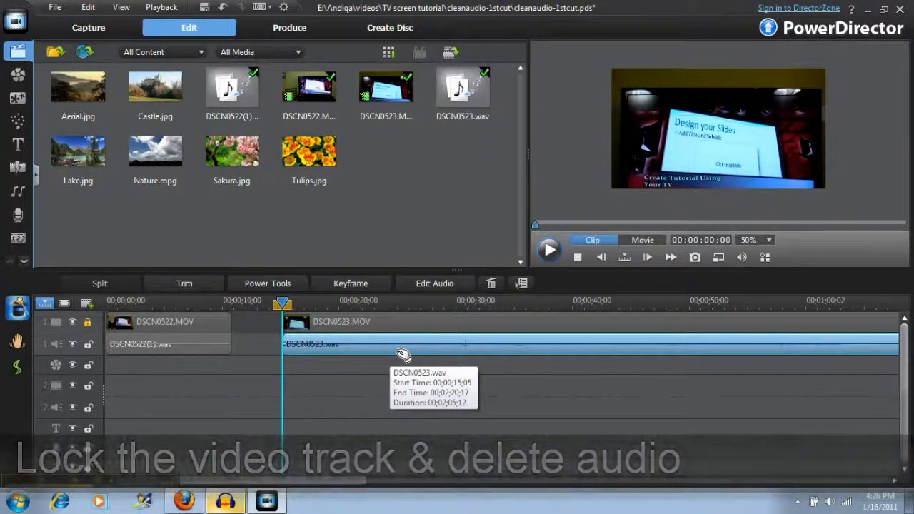
key("Delete")
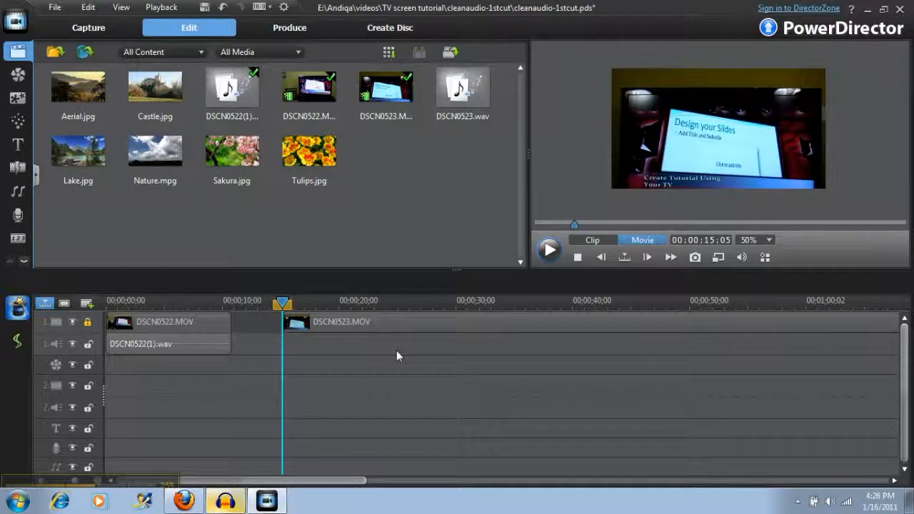
left_click(88, 323)
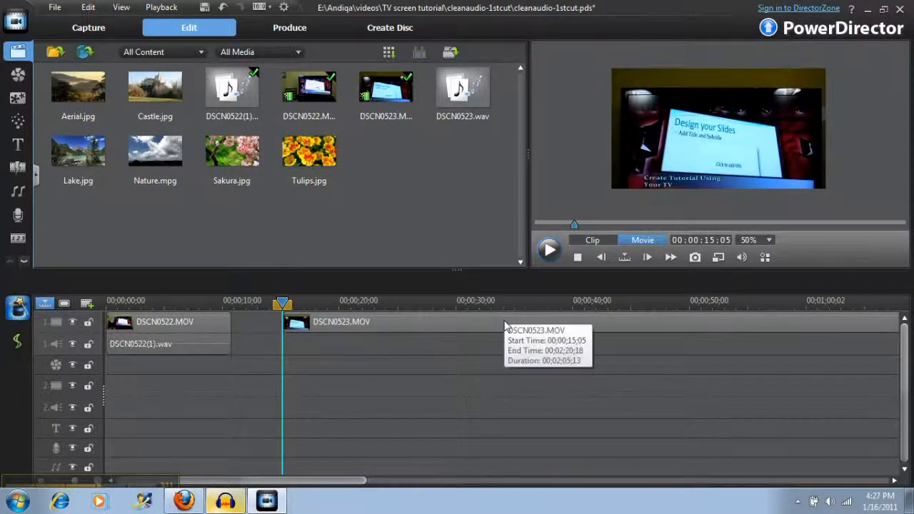
- Shrink the DSCN0523.MOV picture from its upper-left corner in the preview and resize it back to the full frame
left_click(591, 241)
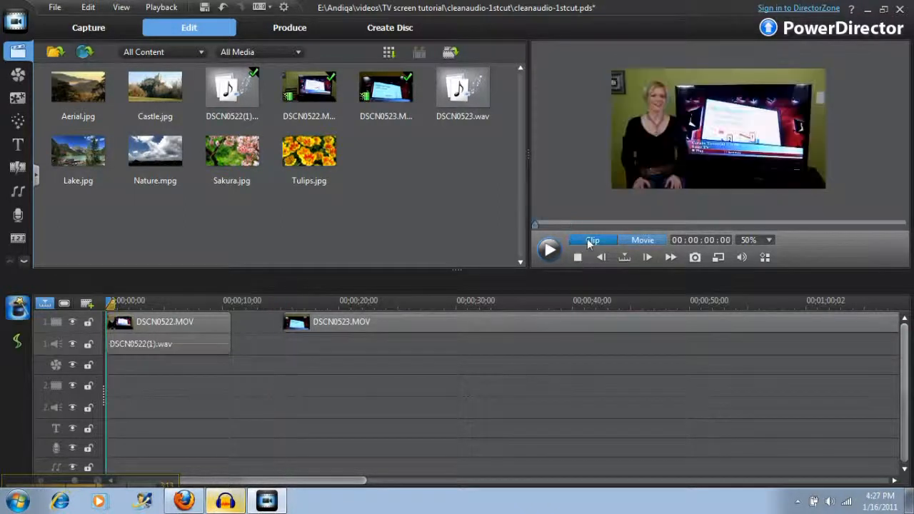
left_click(526, 321)
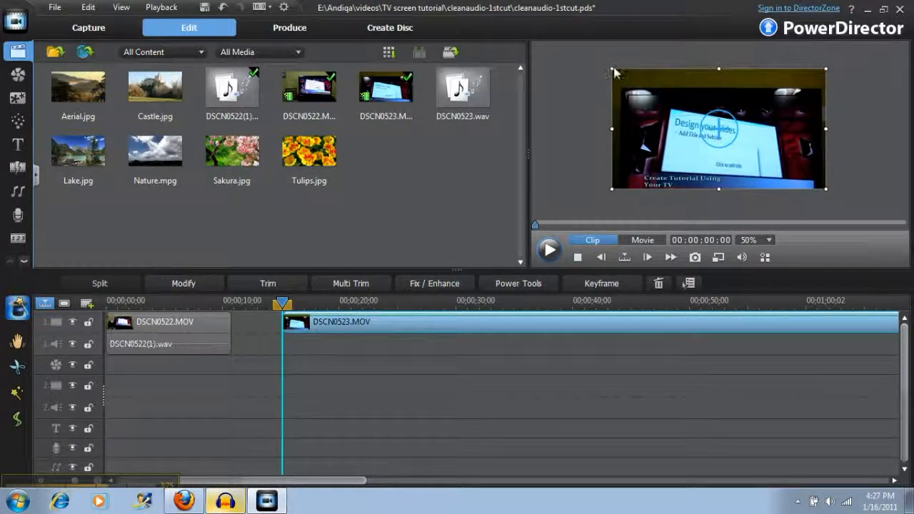
left_click_drag(610, 68, 655, 90)
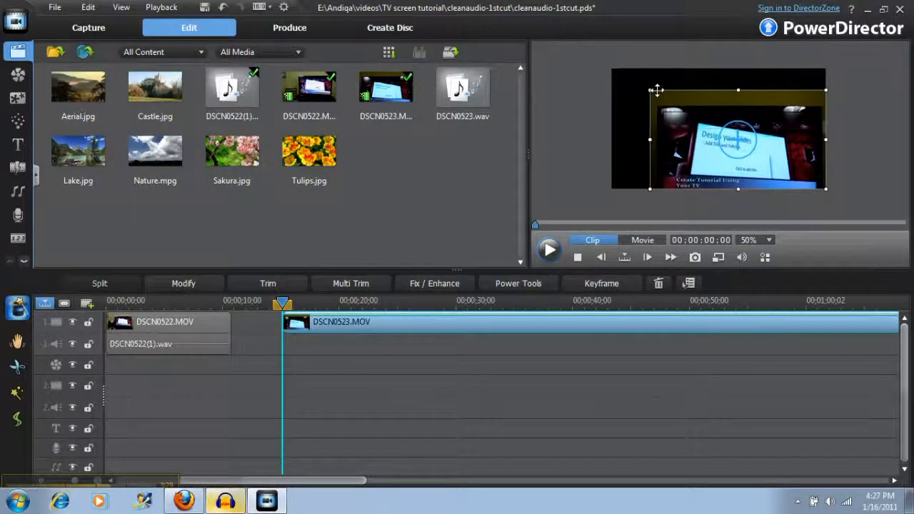
left_click_drag(648, 90, 609, 72)
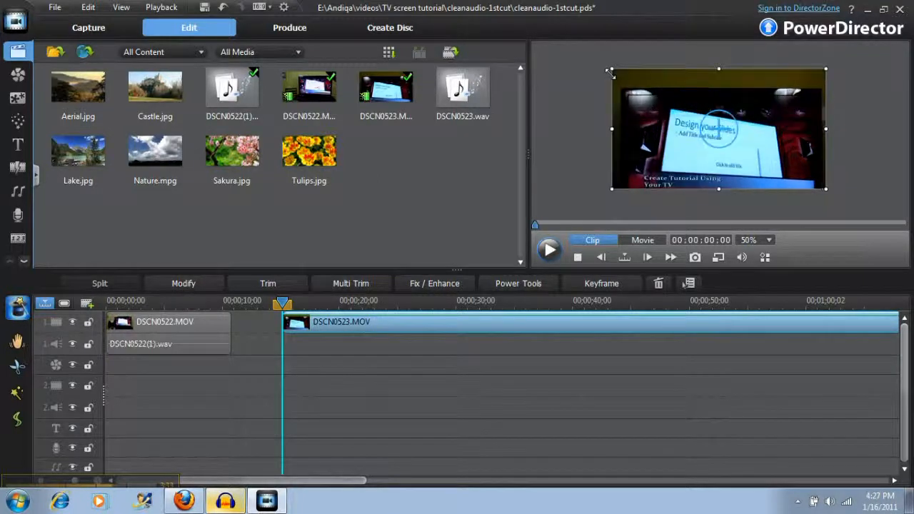
- Enlarge the DSCN0523.MOV picture beyond the frame at both upper corners and move the clip against the end of DSCN0522.MOV
left_click_drag(607, 65, 594, 56)
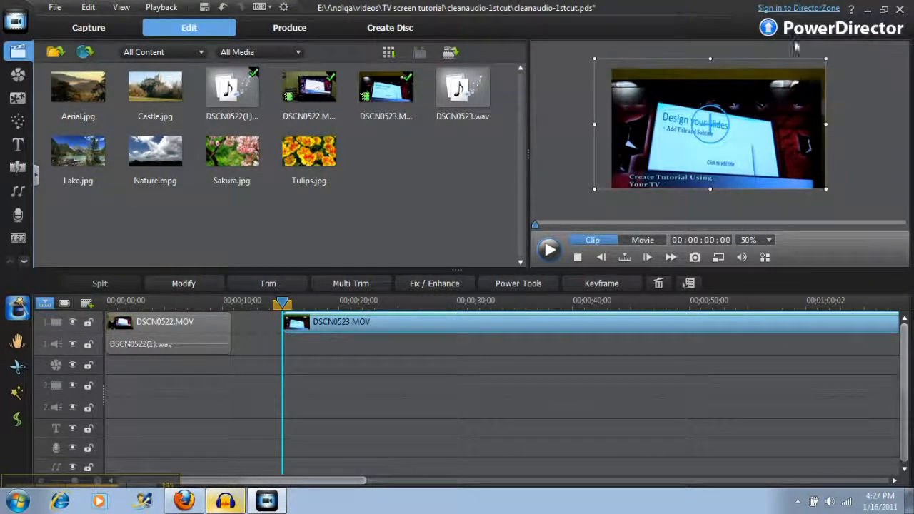
left_click_drag(824, 58, 833, 51)
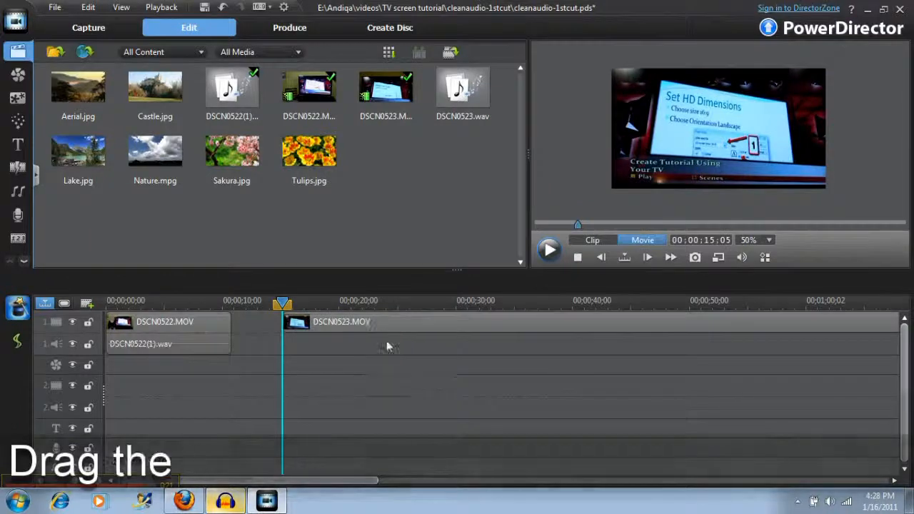
left_click_drag(390, 322, 346, 330)
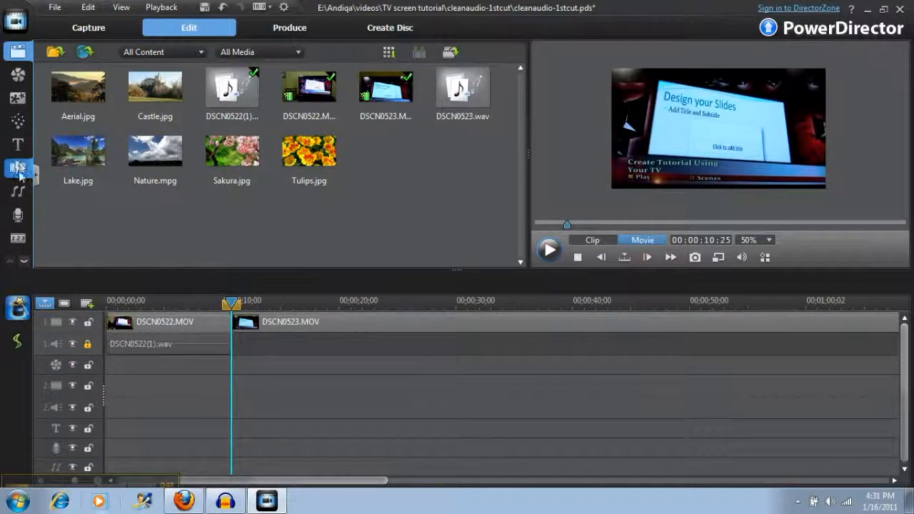
- Add a Page Roll transition between DSCN0522.MOV and DSCN0523.MOV on the first video track
left_click(19, 174)
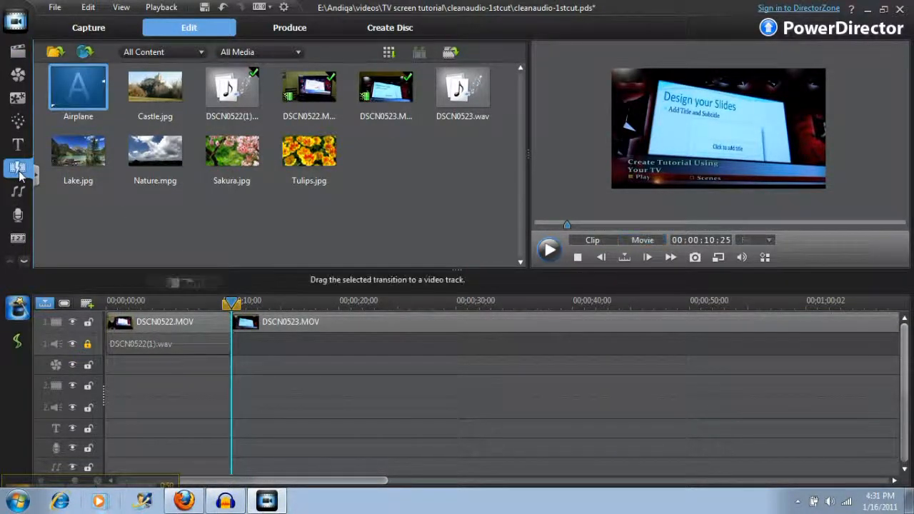
left_click_drag(519, 89, 529, 170)
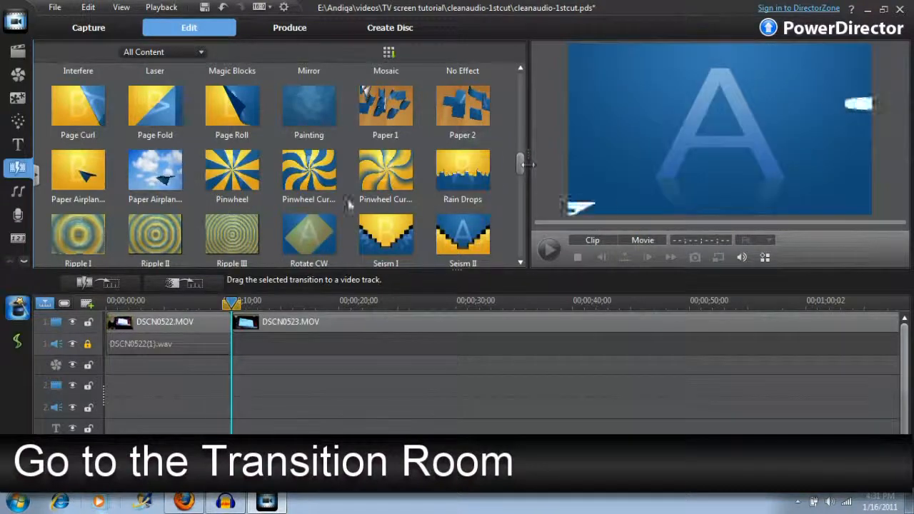
left_click_drag(240, 117, 236, 319)
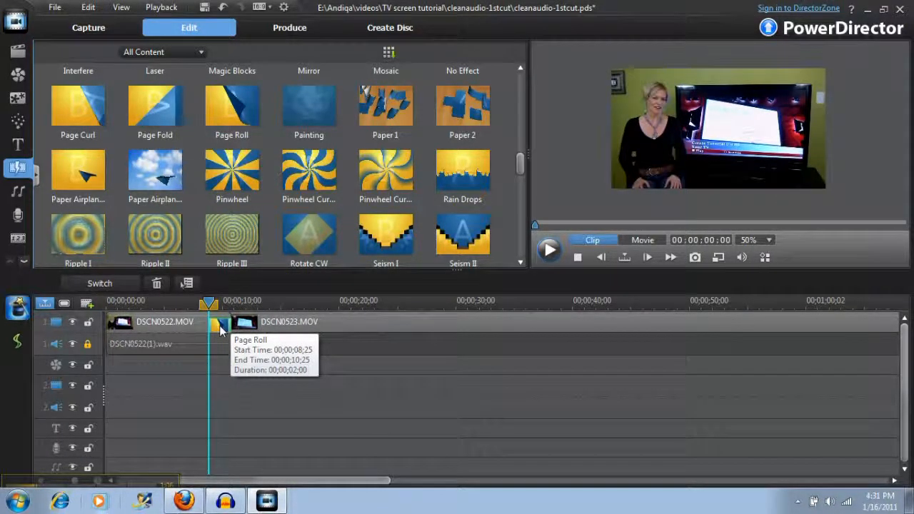
- Play the movie from 00:00:08:05 to preview the Page Roll transition between the two clips
left_click(633, 241)
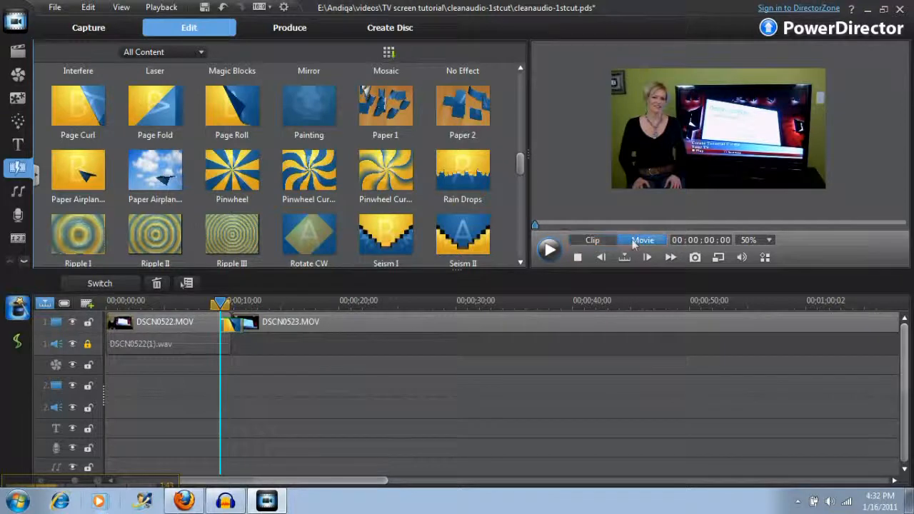
left_click(201, 300)
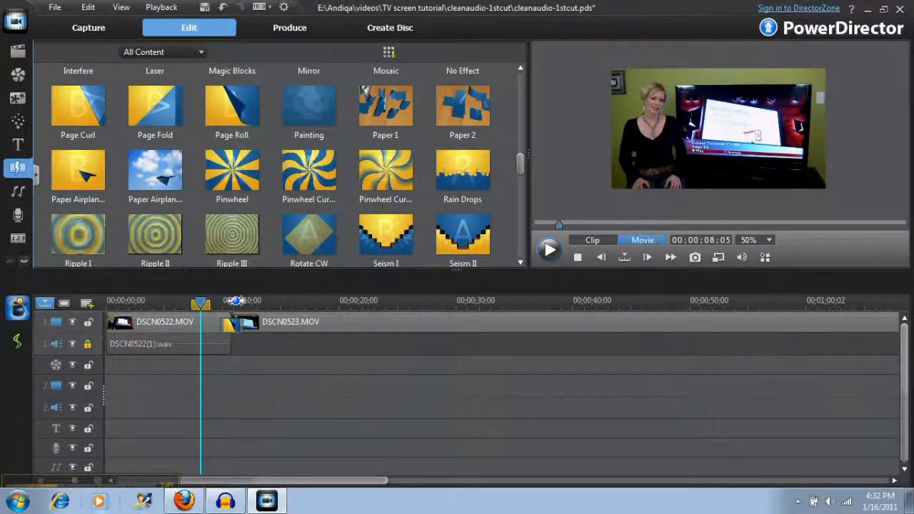
left_click(550, 252)
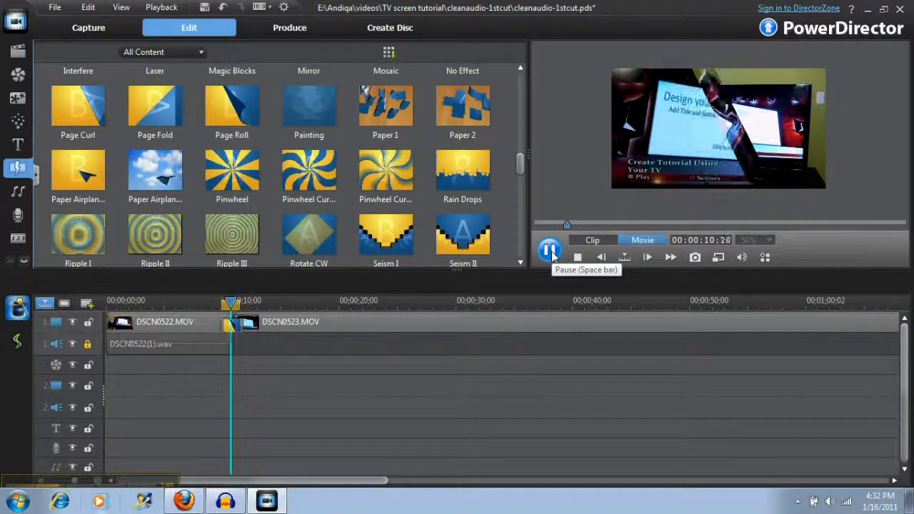
left_click(550, 252)
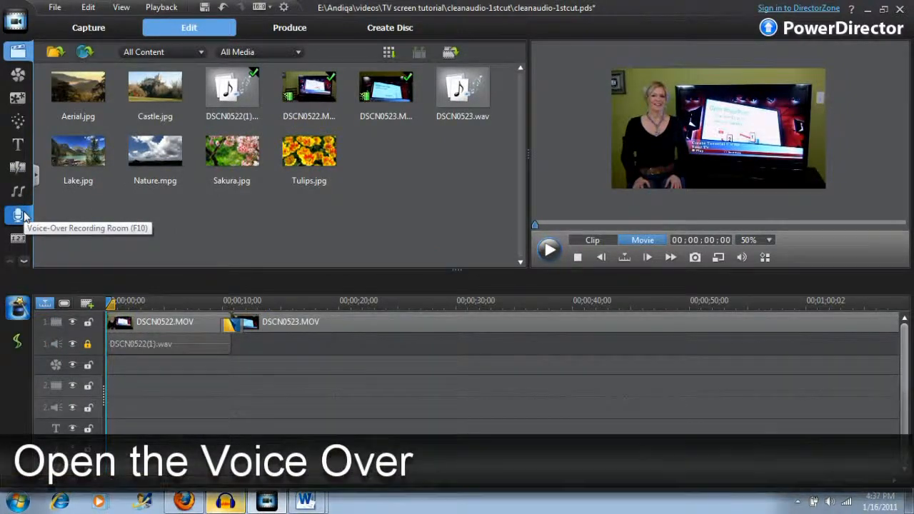
- Open the Voice-Over Recording Room and place the playhead just after the Page Roll transition as the recording start
left_click(24, 214)
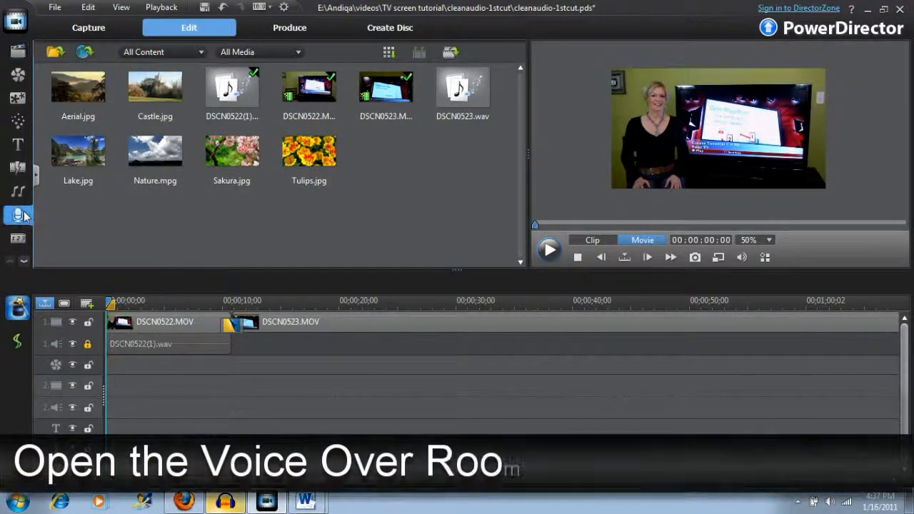
left_click(233, 301)
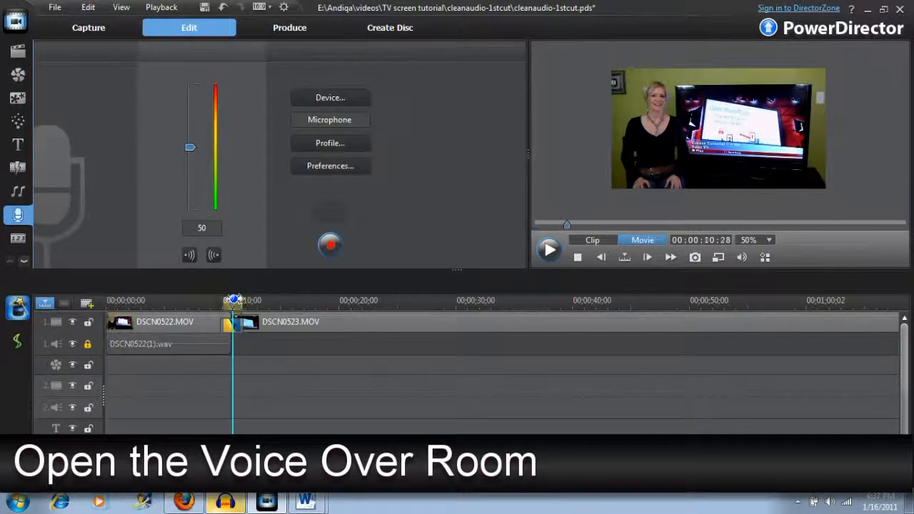
left_click_drag(235, 301, 234, 301)
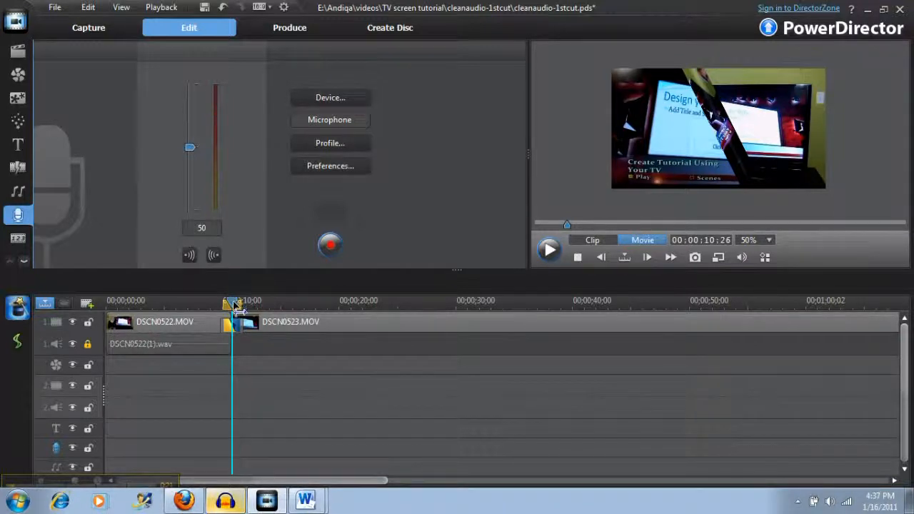
left_click_drag(236, 305, 247, 305)
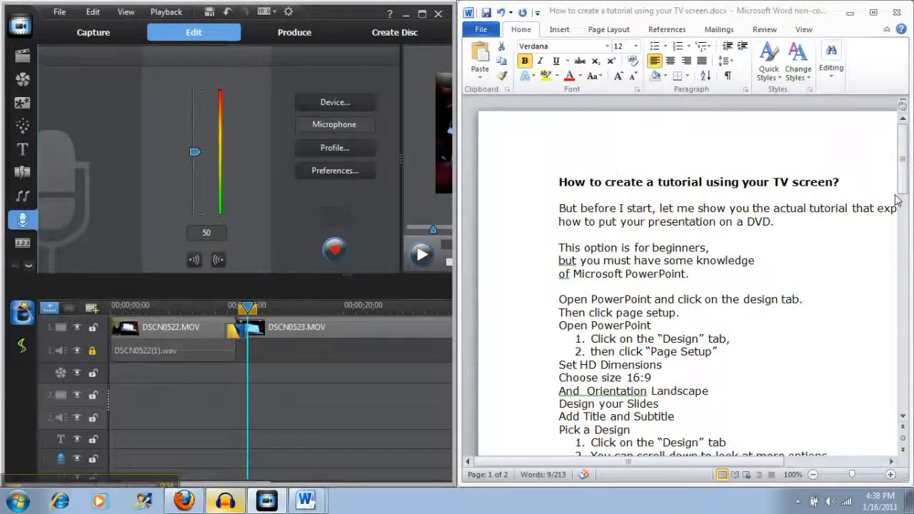
- Bring the full line width and the beginning of the tutorial script into view in the Word document
left_click_drag(625, 462, 660, 461)
left_click_drag(905, 183, 907, 192)
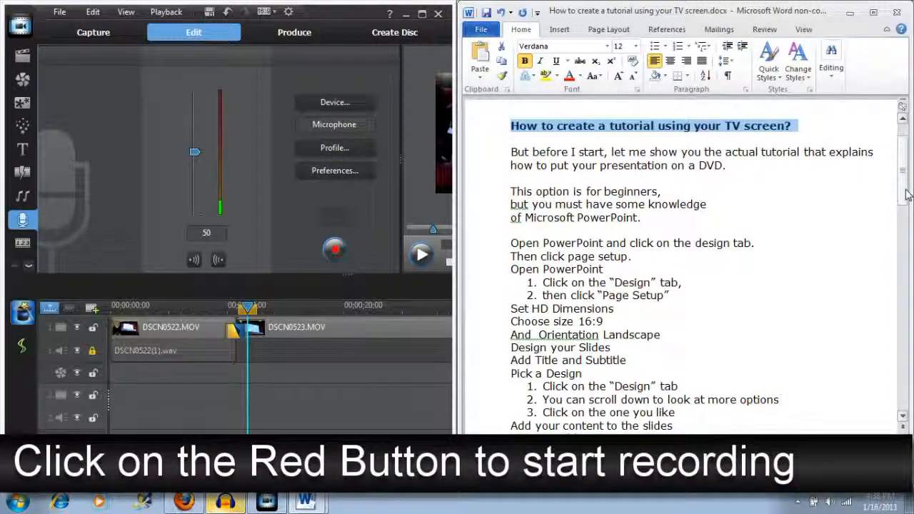
scroll(902, 131, "up", 1)
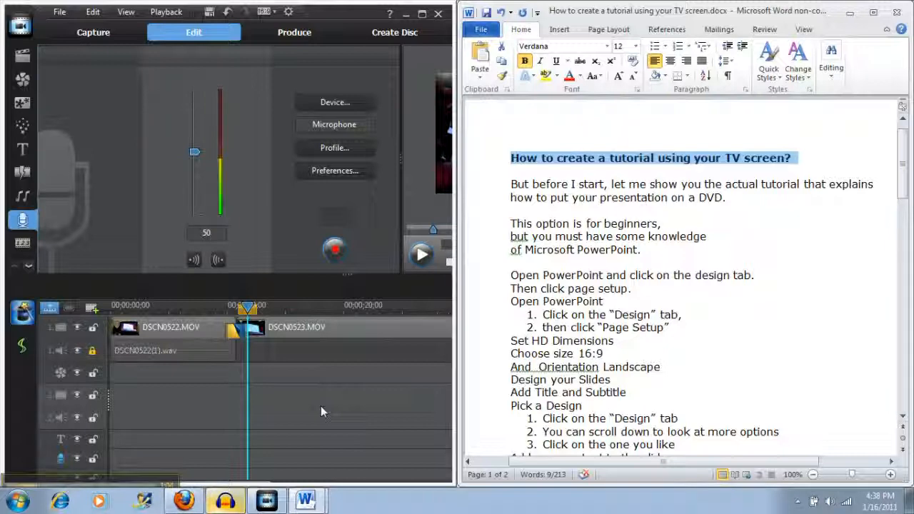
- Record the voice-over at the playhead, stop after reading the first part of the script, and maximize the PowerDirector window
left_click(336, 253)
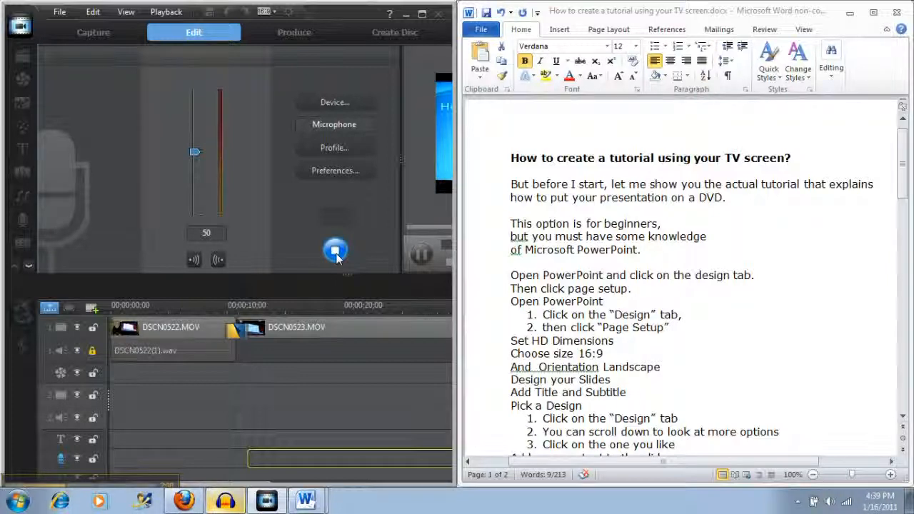
left_click(335, 254)
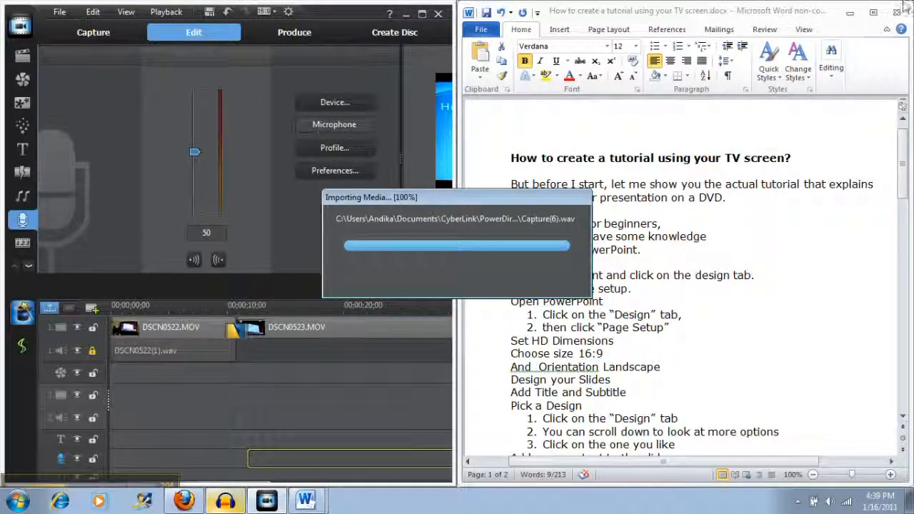
left_click(421, 15)
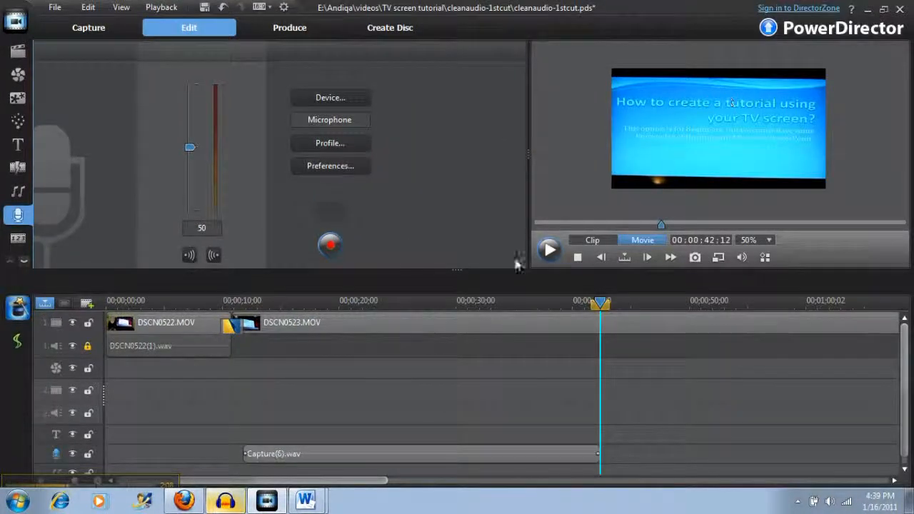
- Listen to the Capture(6).wav voice-over and split it at about 00:00:26 as a marker
left_click(295, 450)
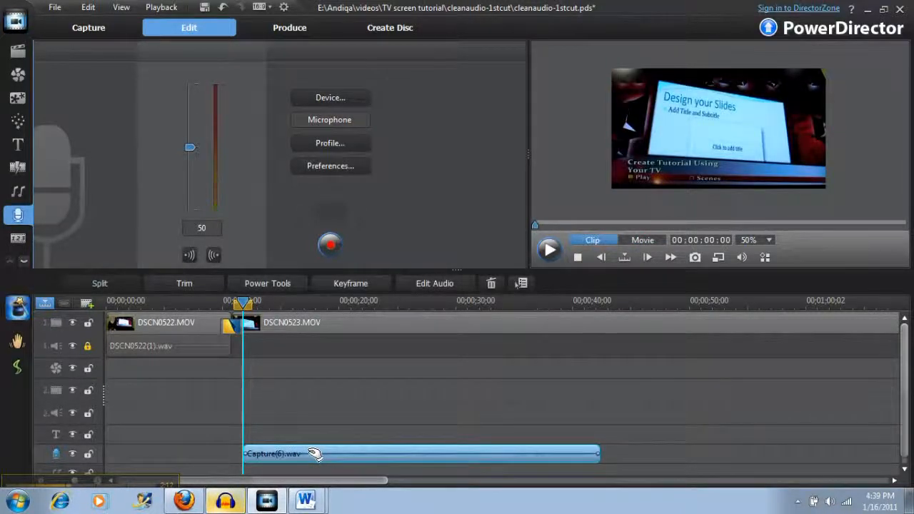
left_click(548, 249)
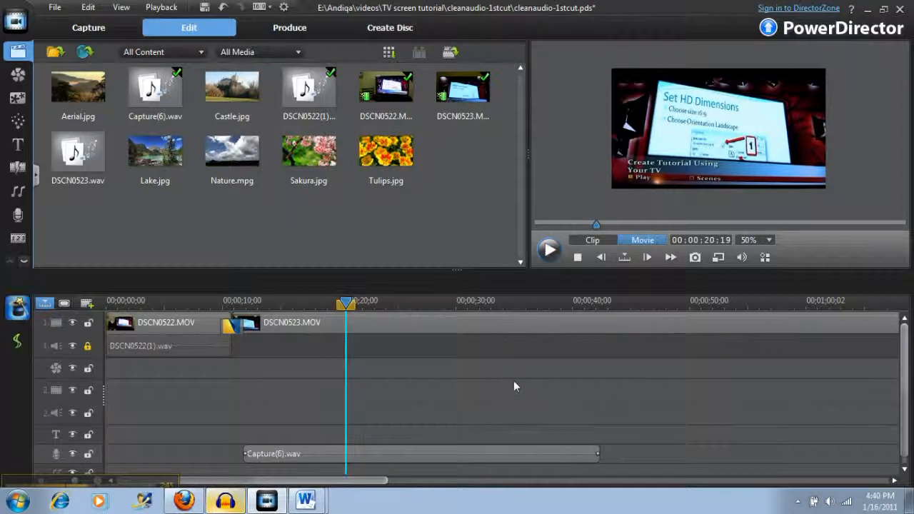
left_click(415, 302)
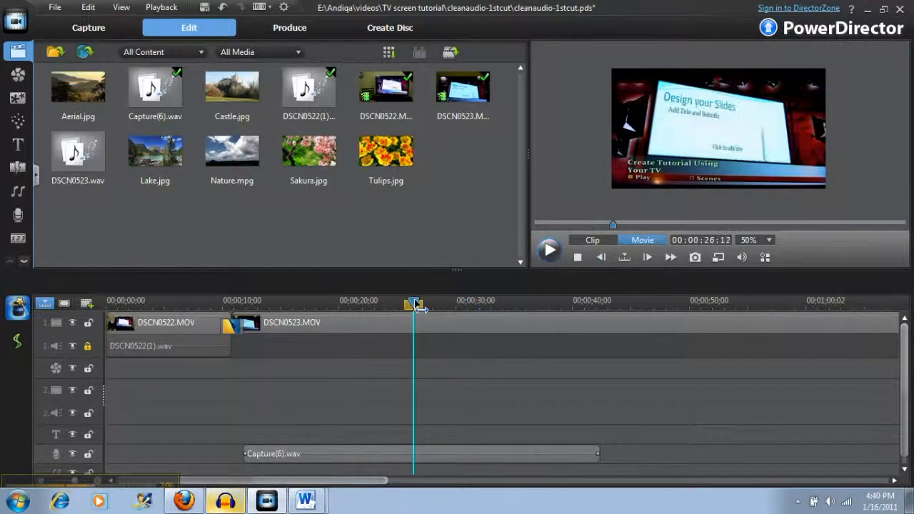
left_click(427, 450)
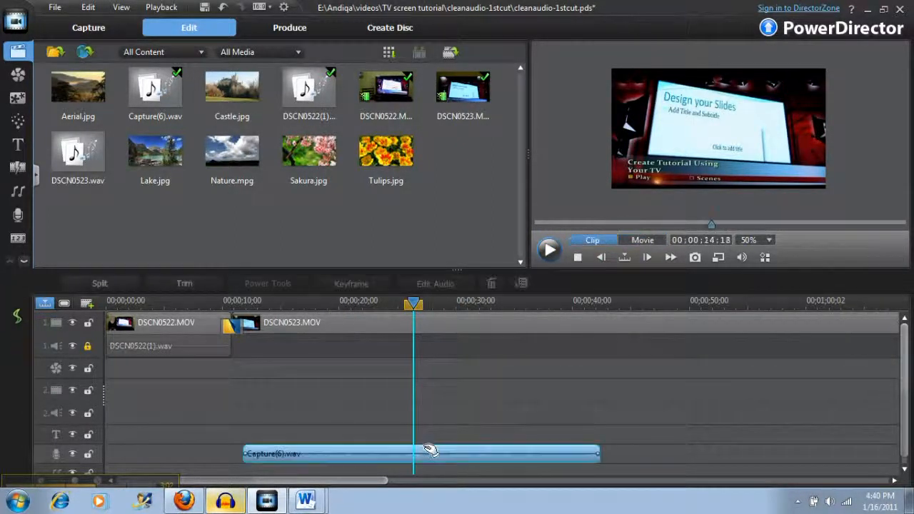
left_click(101, 283)
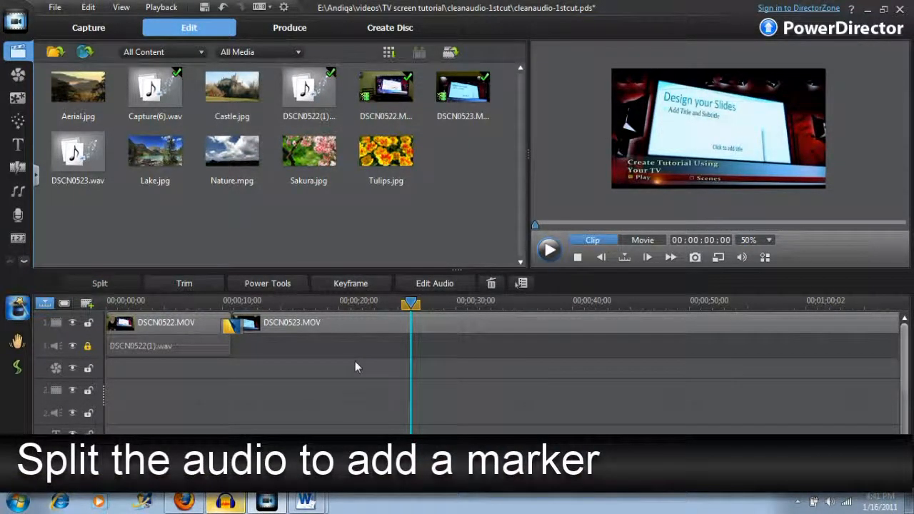
- Play on to the Open PowerPoint slide and shift the DSCN0523.MOV picture slightly right until the slide title fits the frame
left_click(549, 251)
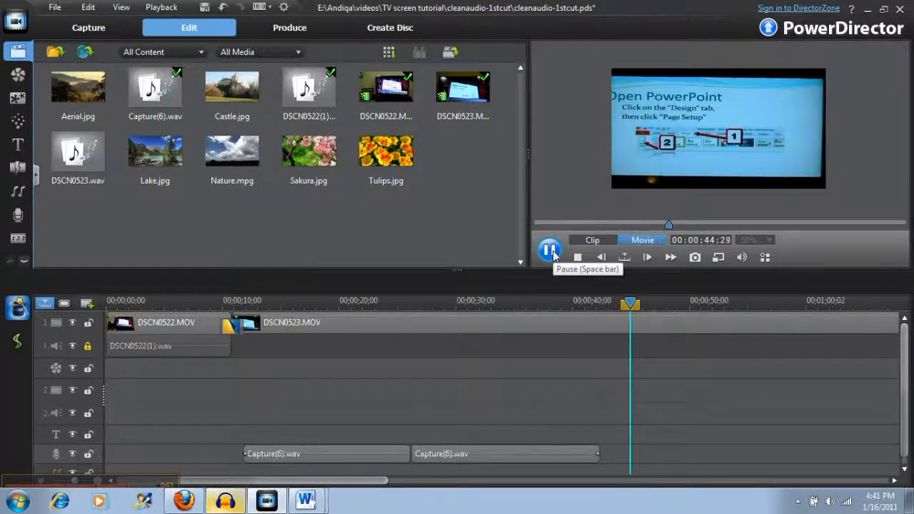
left_click(549, 250)
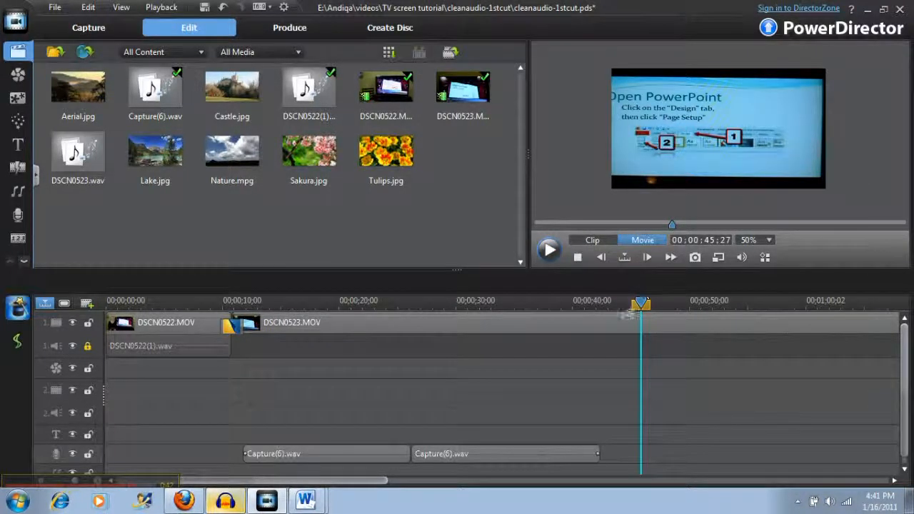
left_click(624, 328)
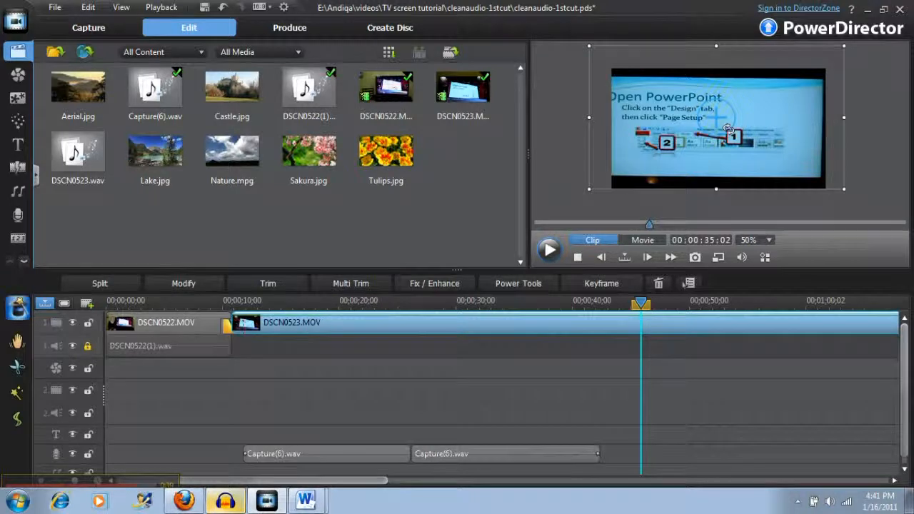
left_click_drag(721, 116, 722, 116)
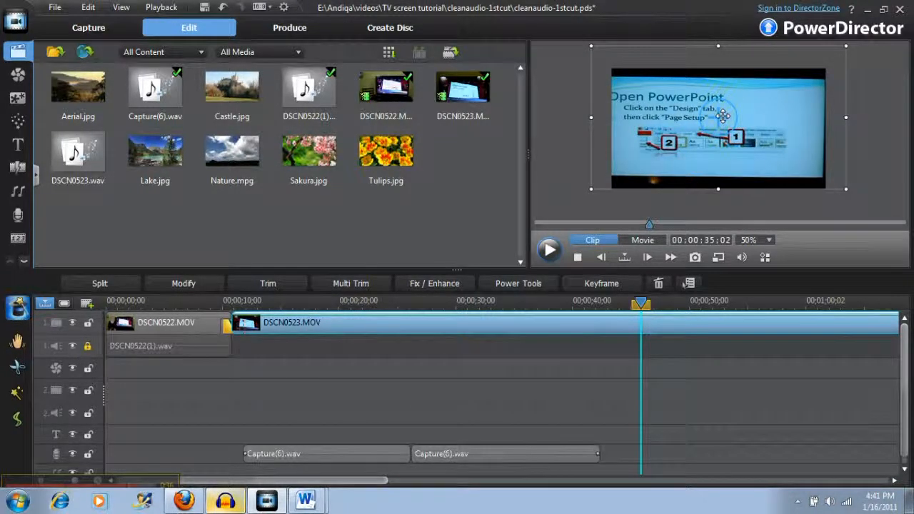
left_click_drag(723, 116, 724, 116)
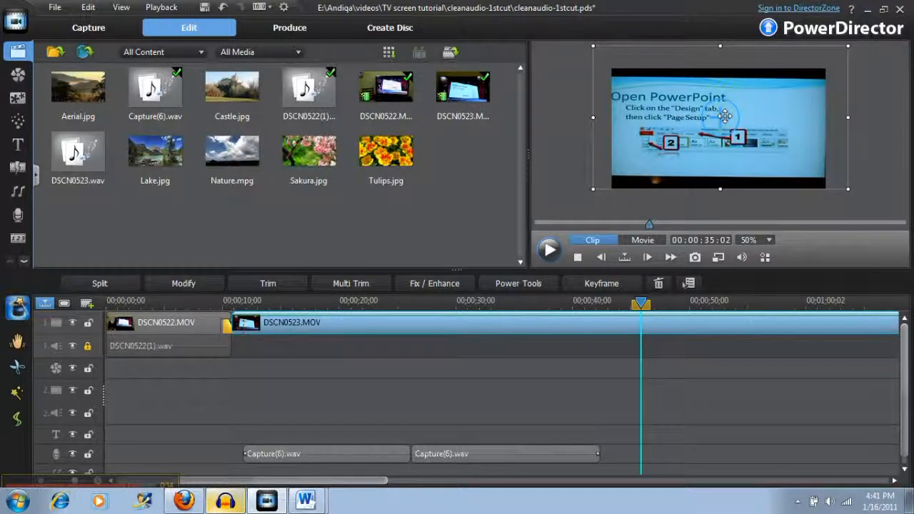
left_click_drag(724, 115, 767, 118)
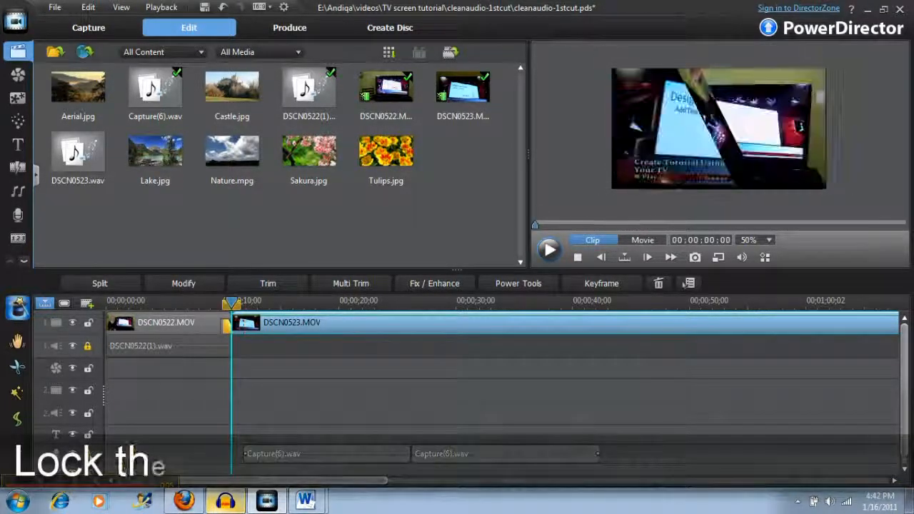
- Remove the DSCN0523.MOV section from the voice-over split at 00:00:26:06 up to the full Open PowerPoint slide, closing the gap
left_click(612, 301)
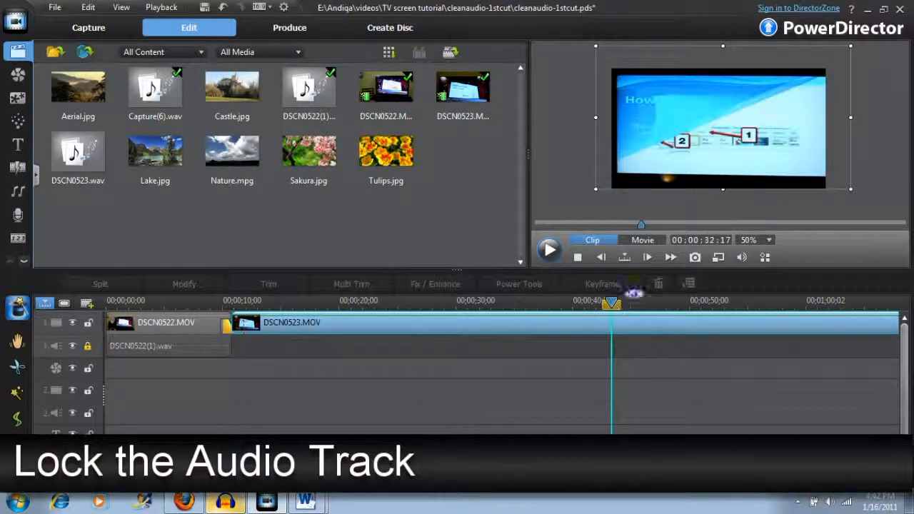
left_click(549, 250)
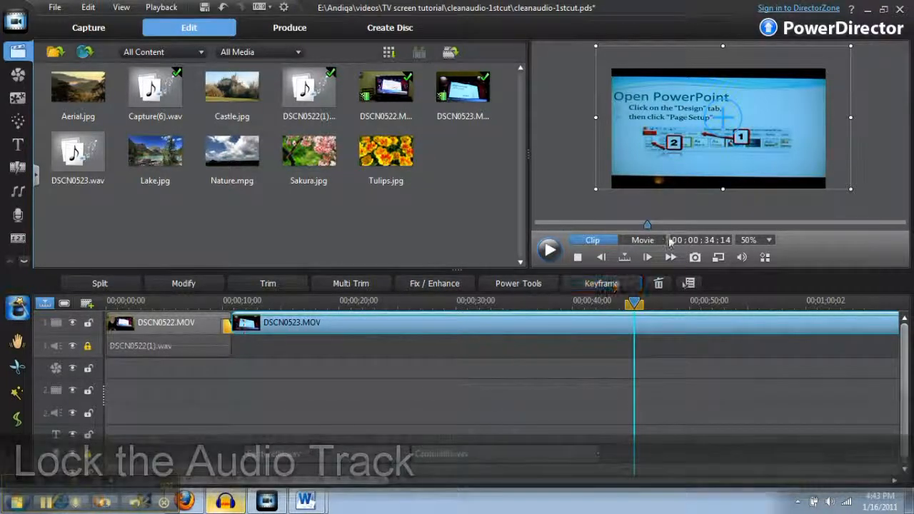
left_click(622, 318)
left_click_drag(622, 318, 402, 314)
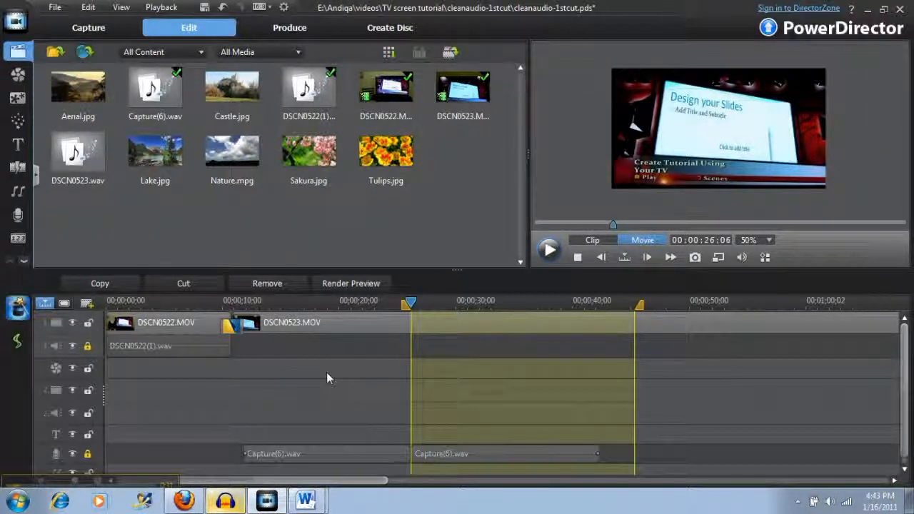
left_click(267, 284)
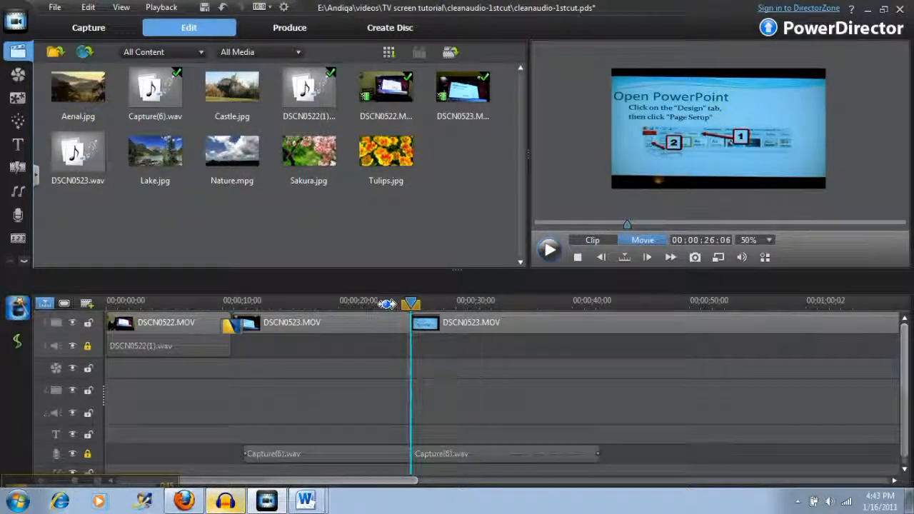
- Place the playhead at 00:00:20:12 to review the new cut in DSCN0523.MOV
left_click(345, 304)
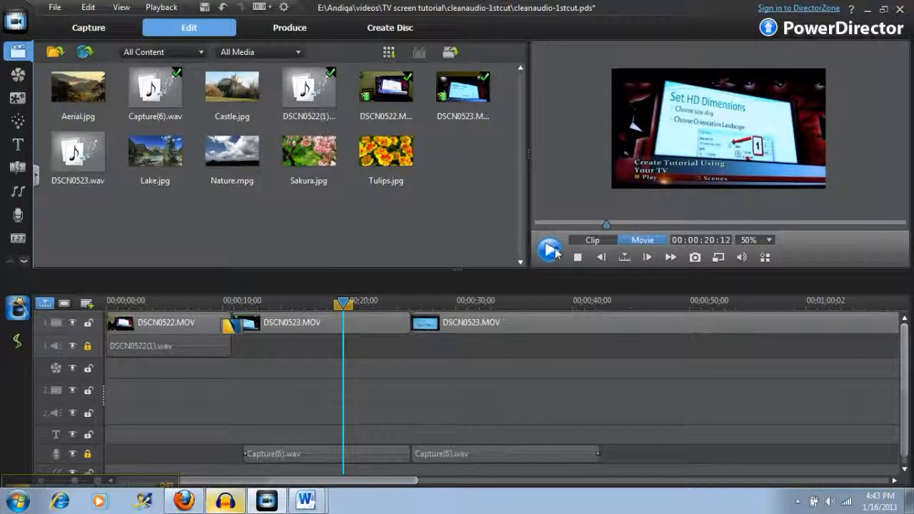